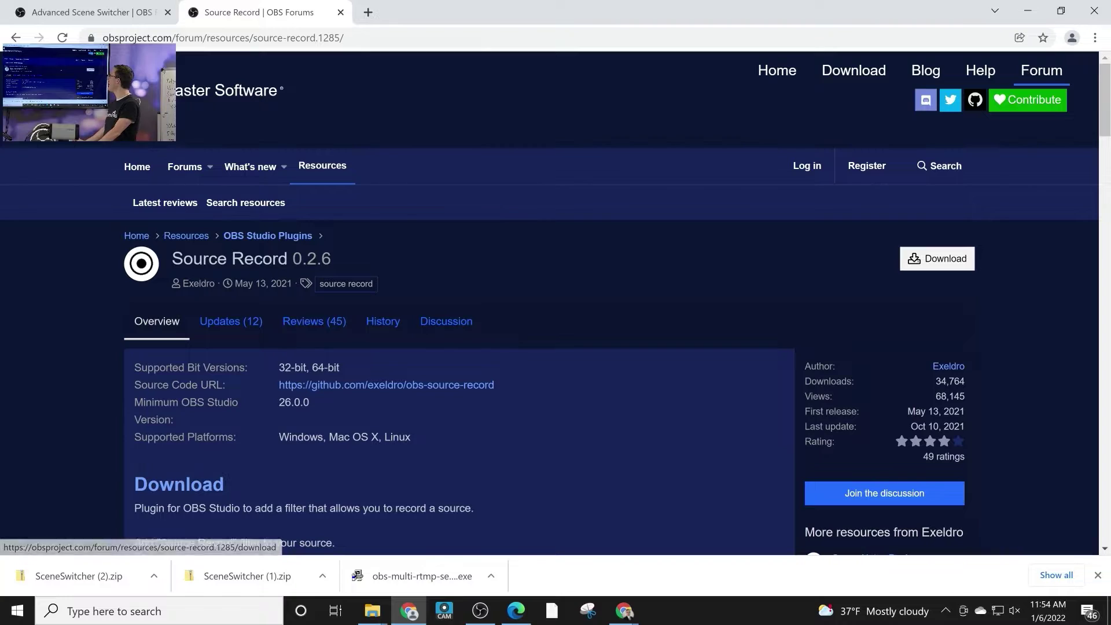
View the Source Record download files, then select NDI™ Source back in OBS Studio.
left_click(937, 259)
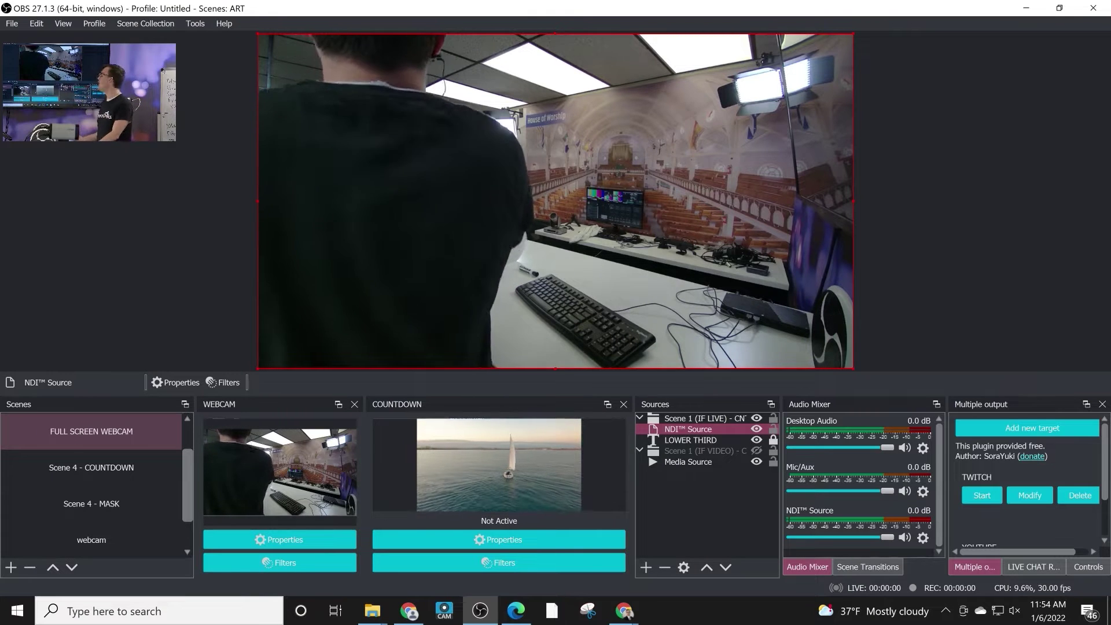
left_click(650, 429)
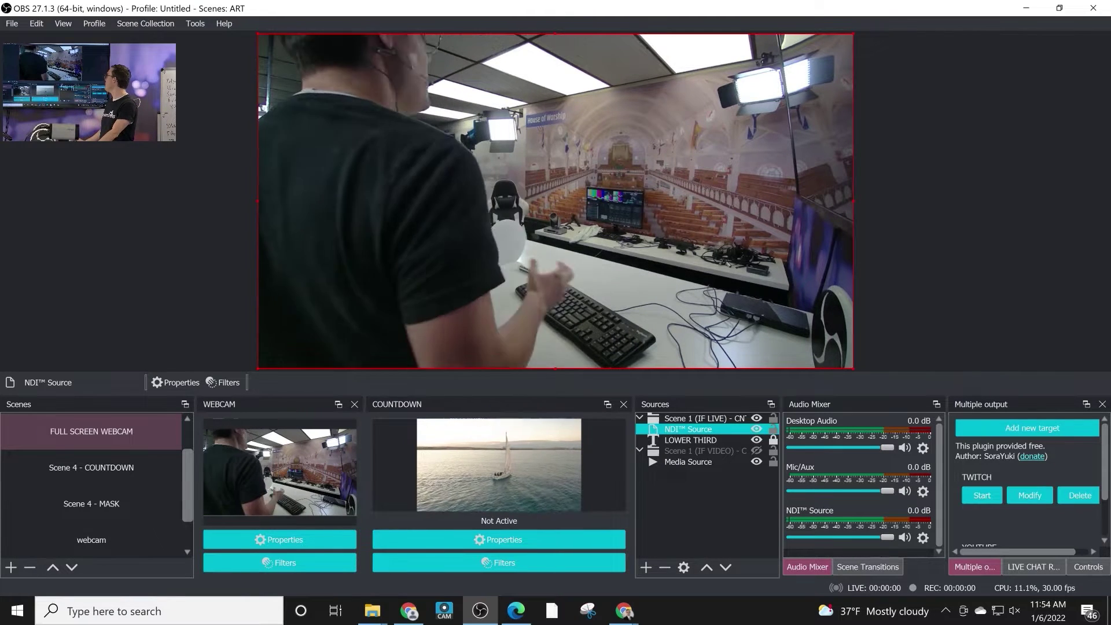
Open the Filters window for the NDI™ Source from its right-click menu.
right_click(677, 429)
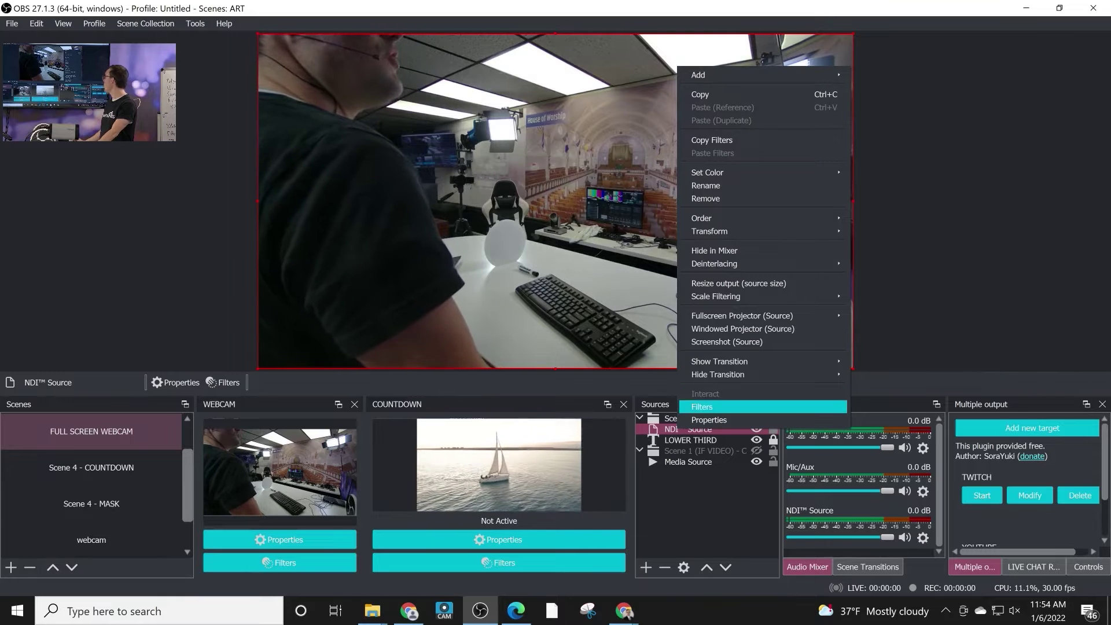
left_click(702, 406)
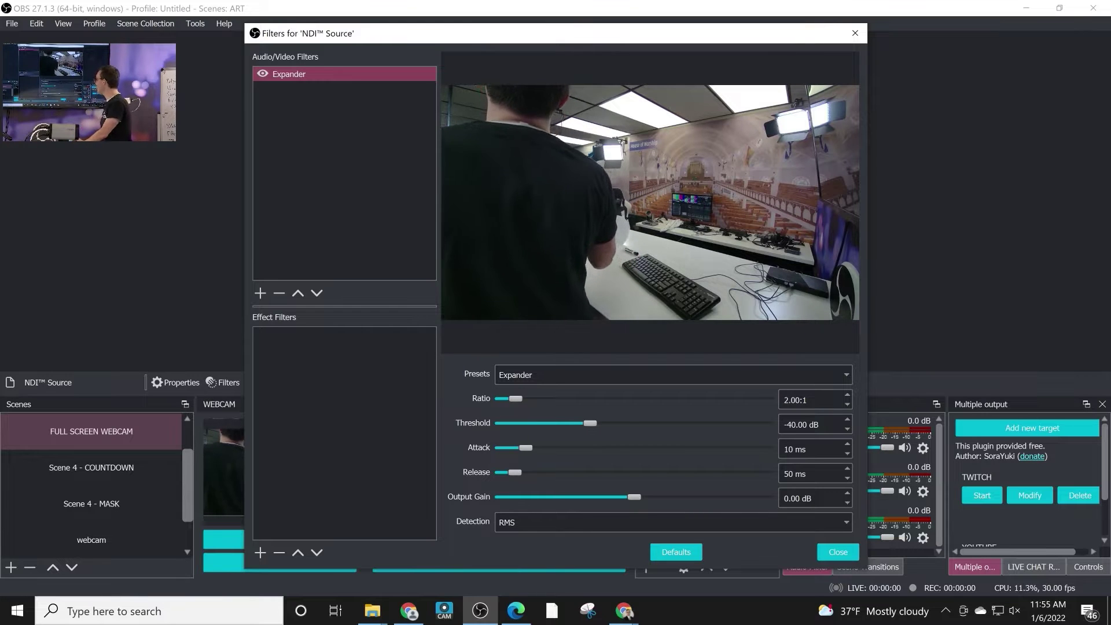
left_click(260, 552)
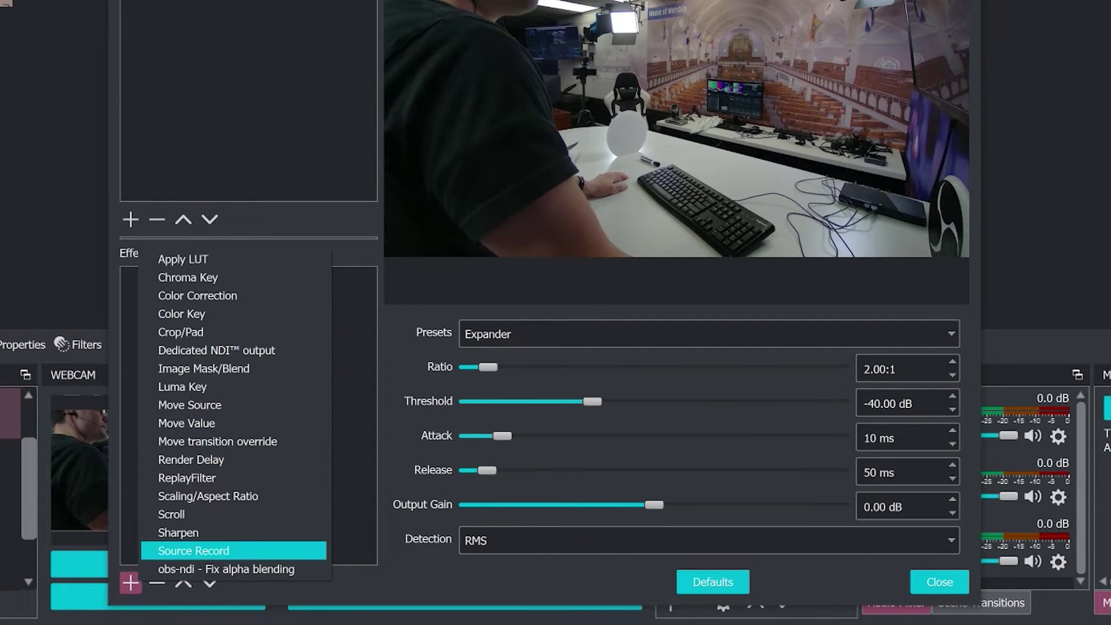
Add a Source Record effect filter to the NDI™ Source.
key("Return")
key("Return")
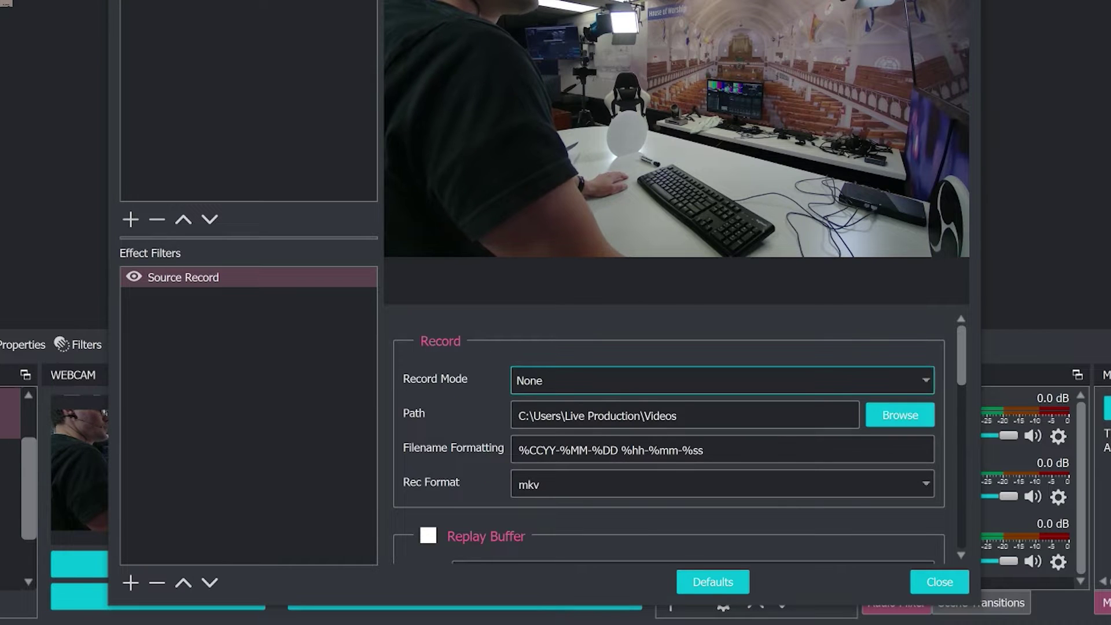
key("space")
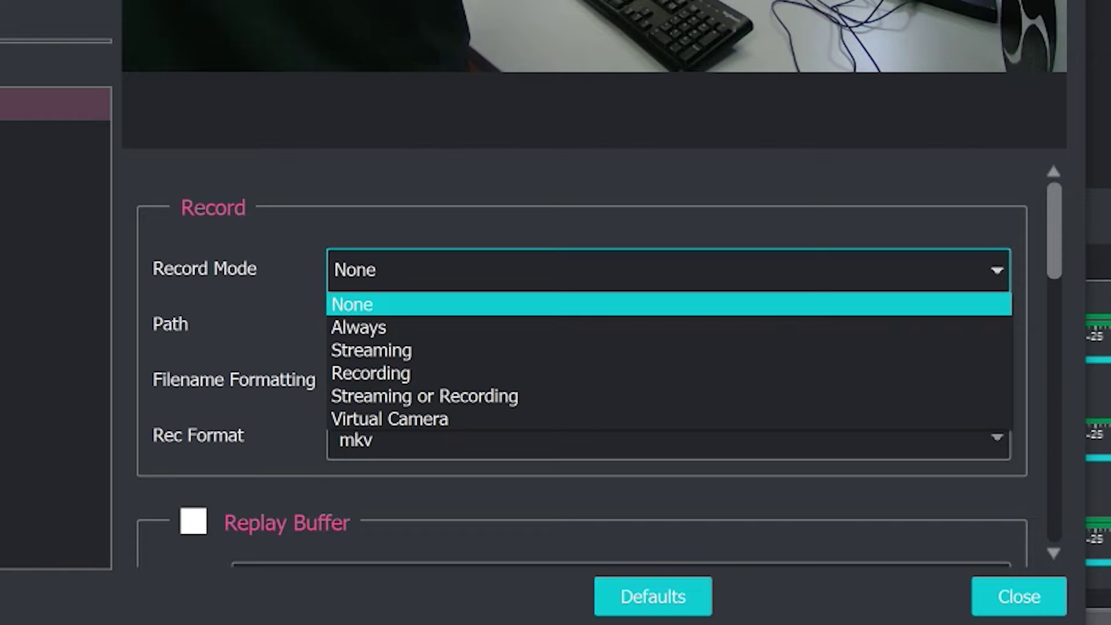
Set the Source Record filter's Record Mode to Recording and Rec Format to mp4.
key("Down")
key("Down")
key("Down")
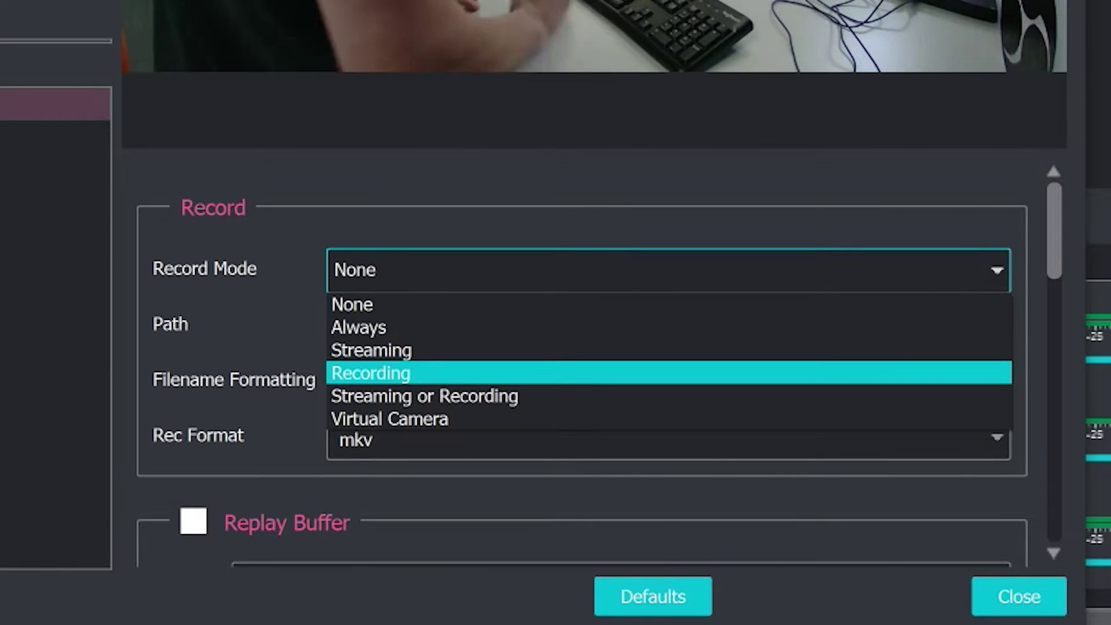
key("Return")
key("Tab")
key("shift+Home")
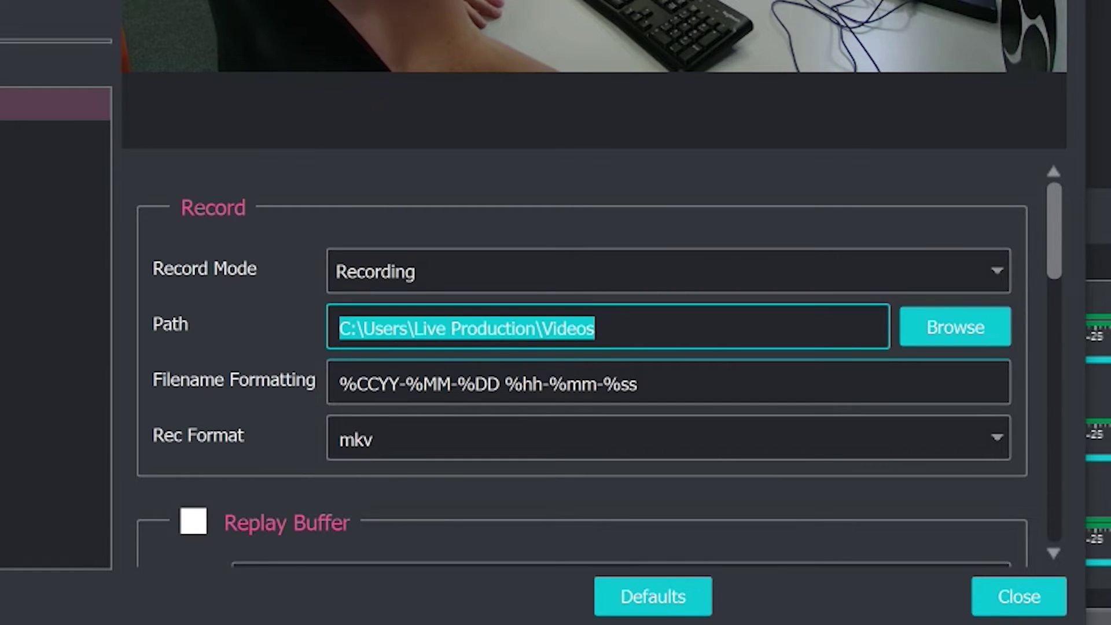
key("ctrl+shift+Right")
key("ctrl+shift+Right")
key("ctrl+shift+Right")
key("ctrl+shift+Right")
key("ctrl+shift+Right")
key("Tab")
key("Tab")
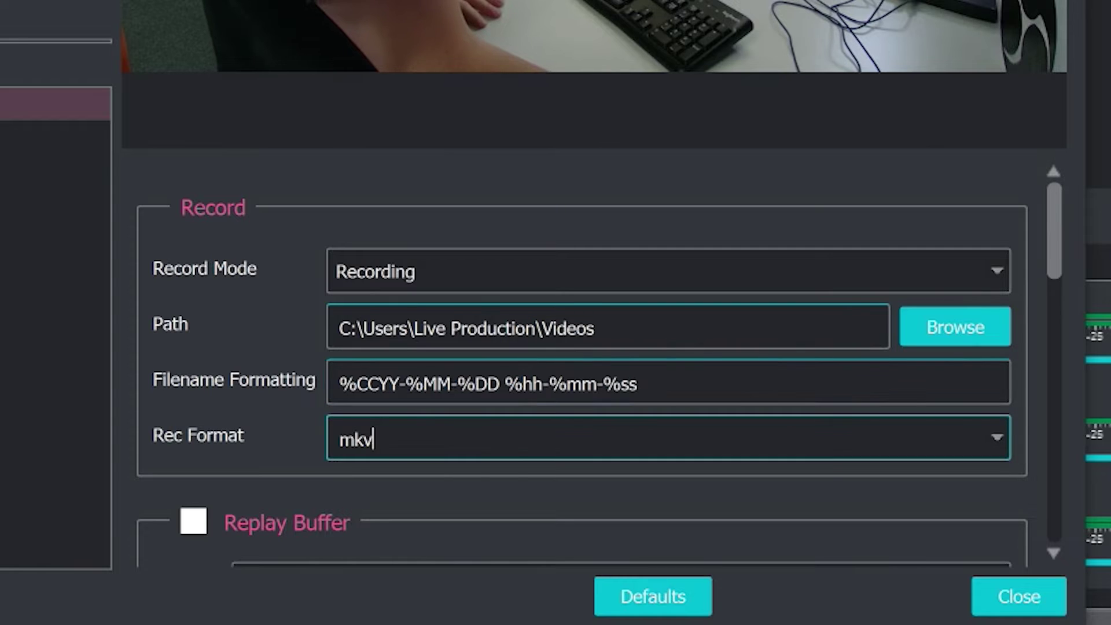
key("space")
key("Down")
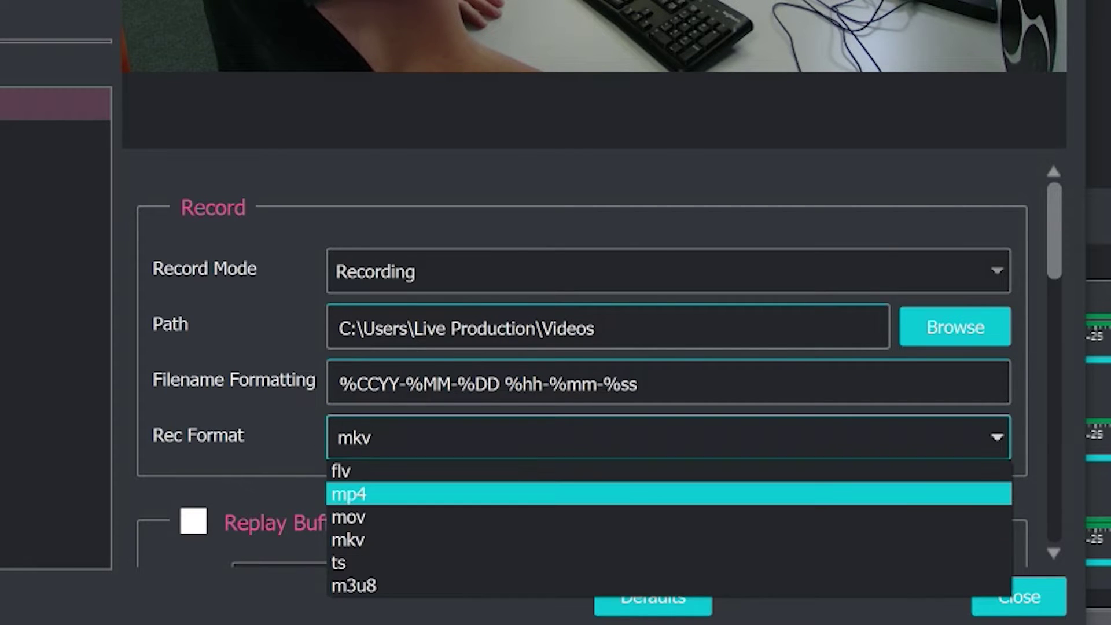
key("Return")
scroll(579, 359, "down", 5)
scroll(579, 359, "down", 6)
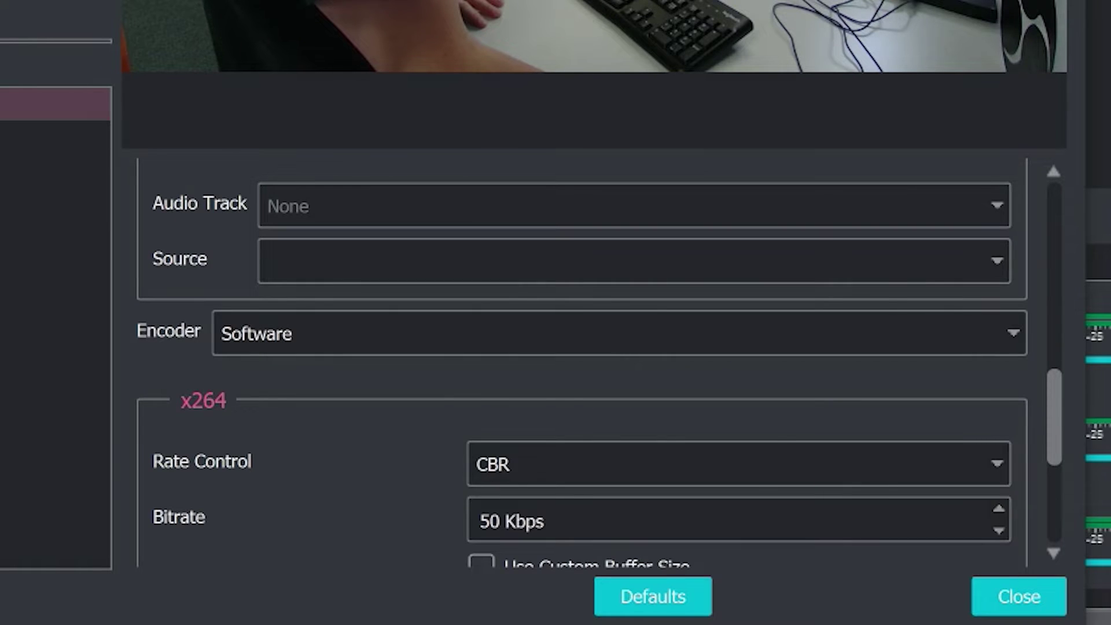
Enter 5000 Kbps as the x264 encoder bitrate.
scroll(579, 359, "down", 3)
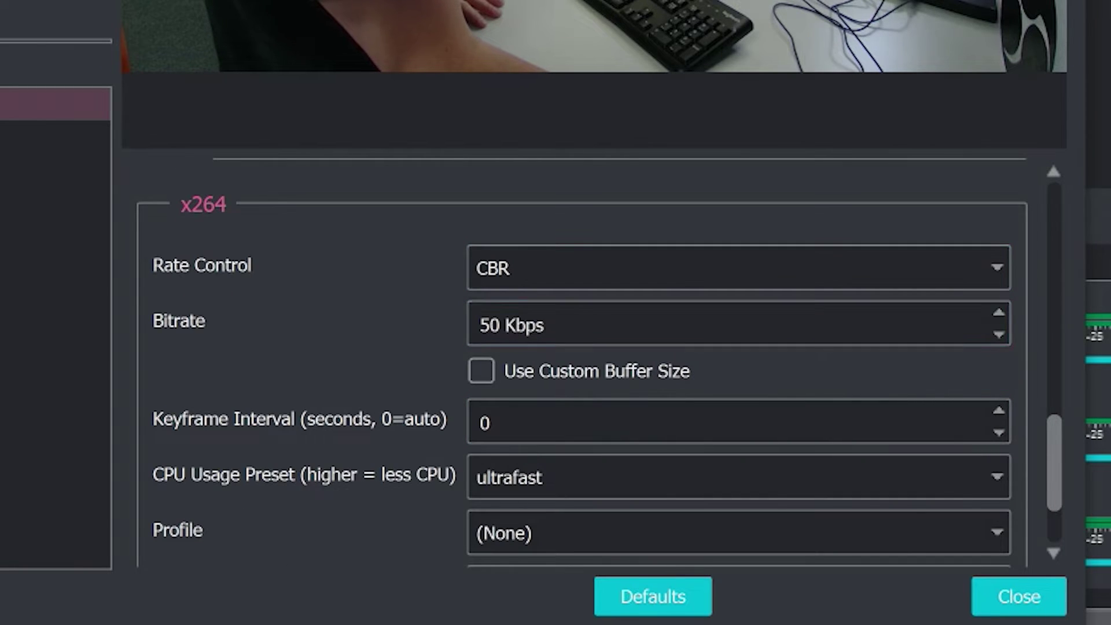
left_click(512, 325)
type("5000")
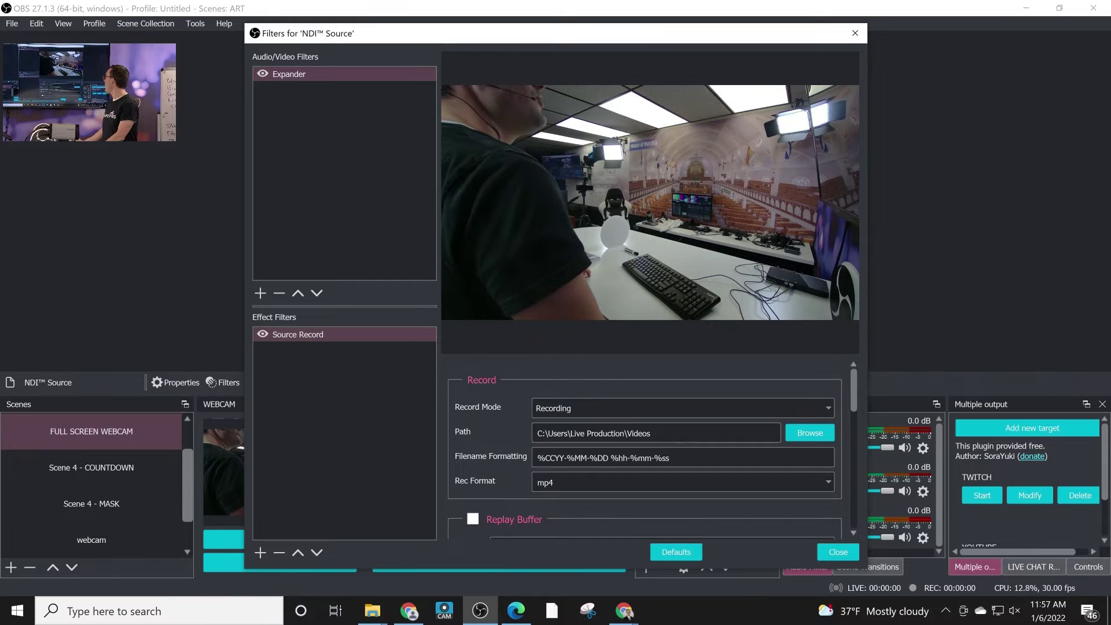
left_click(683, 408)
Set Record Mode to Always, then change it to Streaming.
left_click(579, 434)
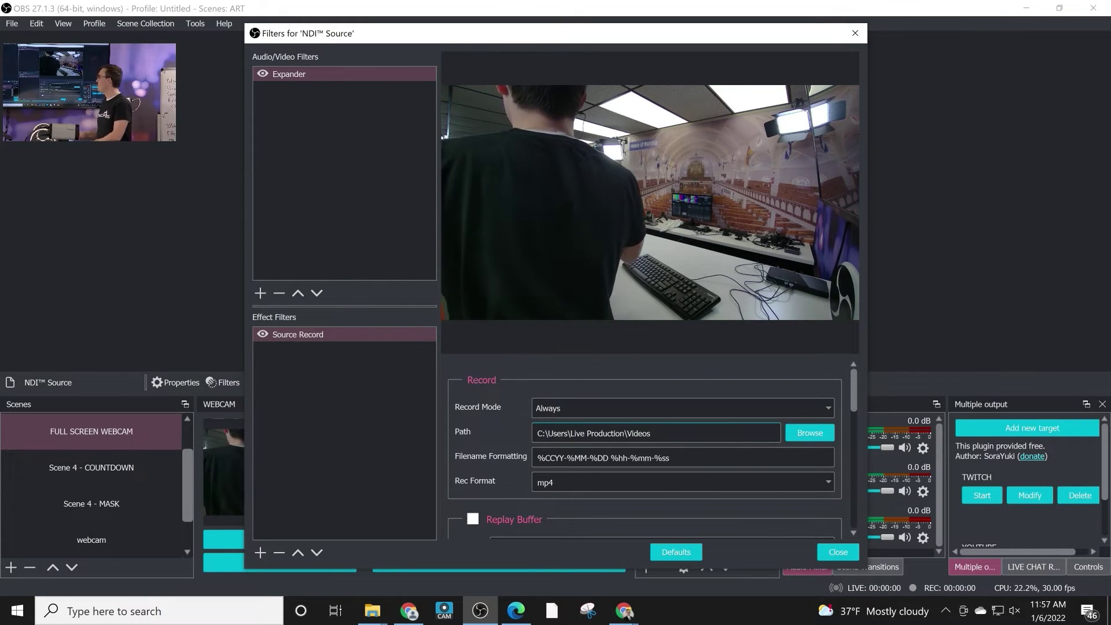
left_click(683, 408)
key("Down")
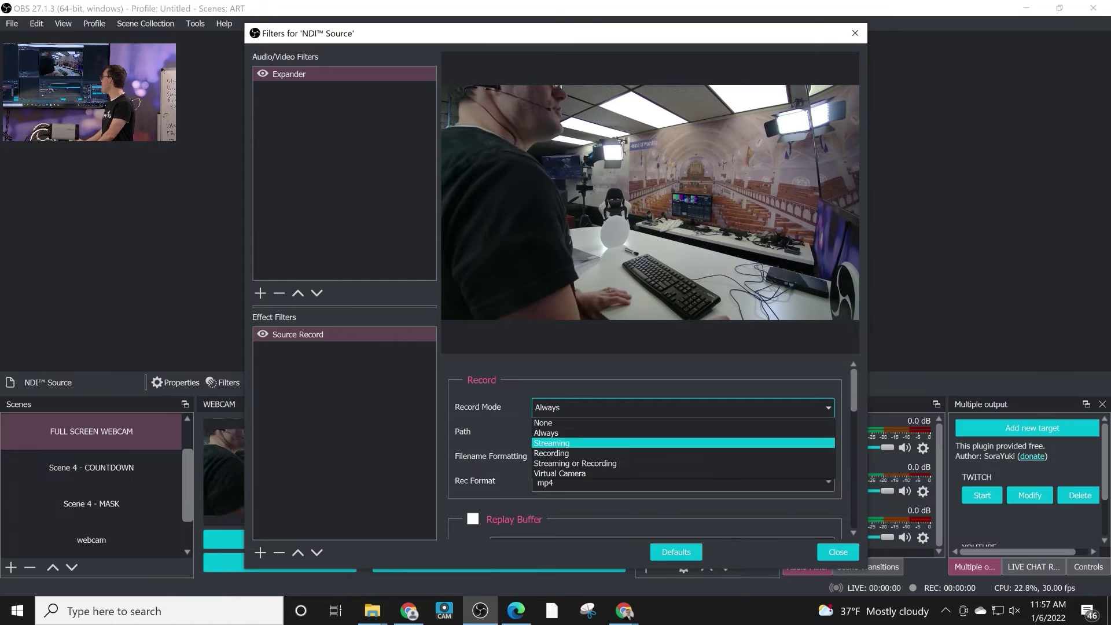
key("Return")
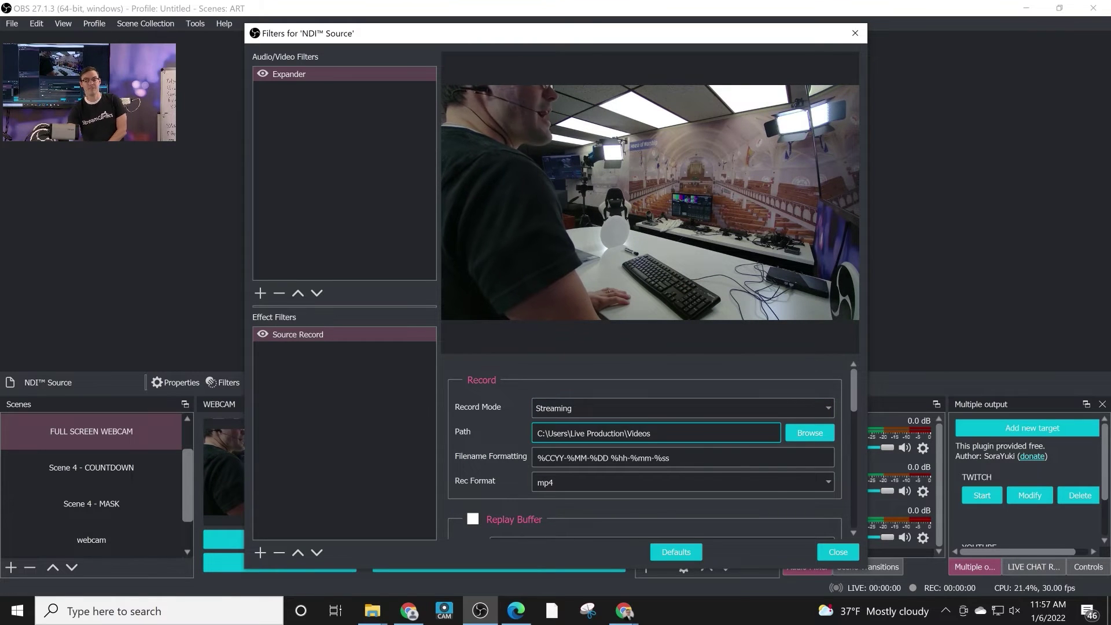